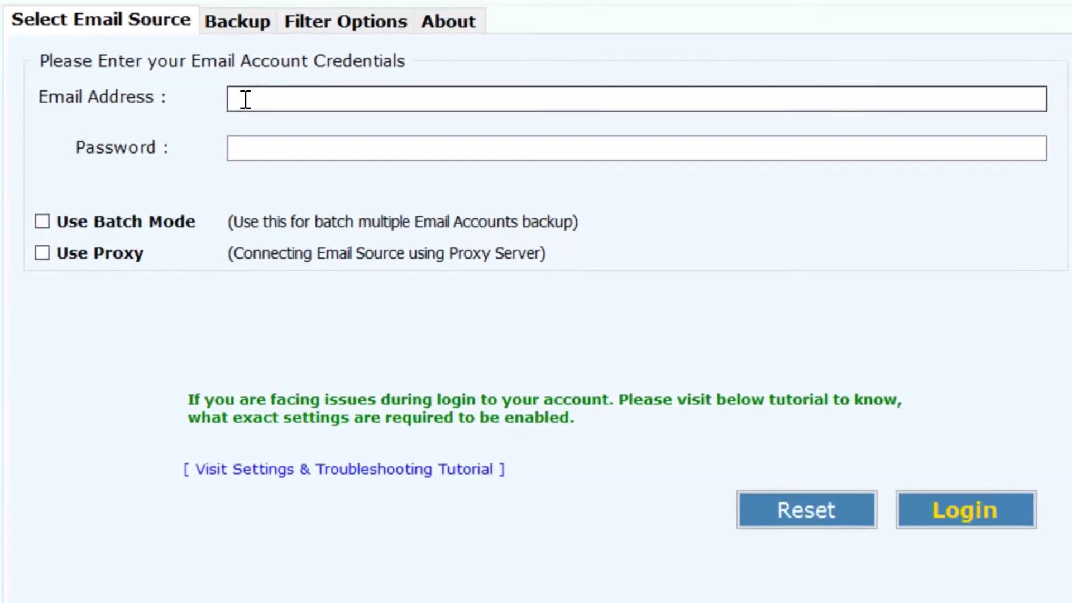
Log in with the G Suite account's e-mail address and password
left_click(246, 99)
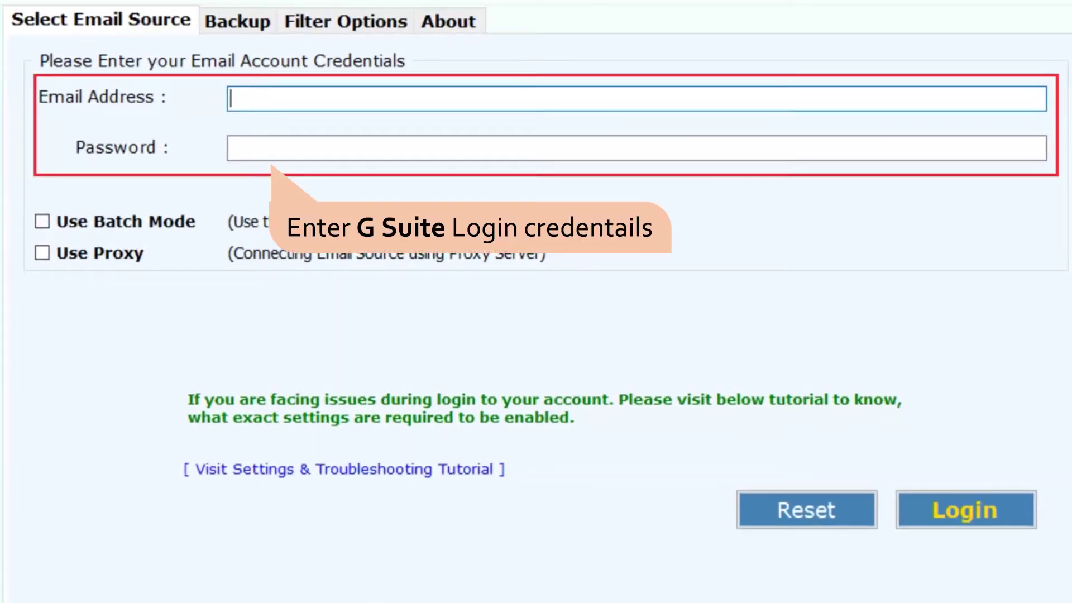
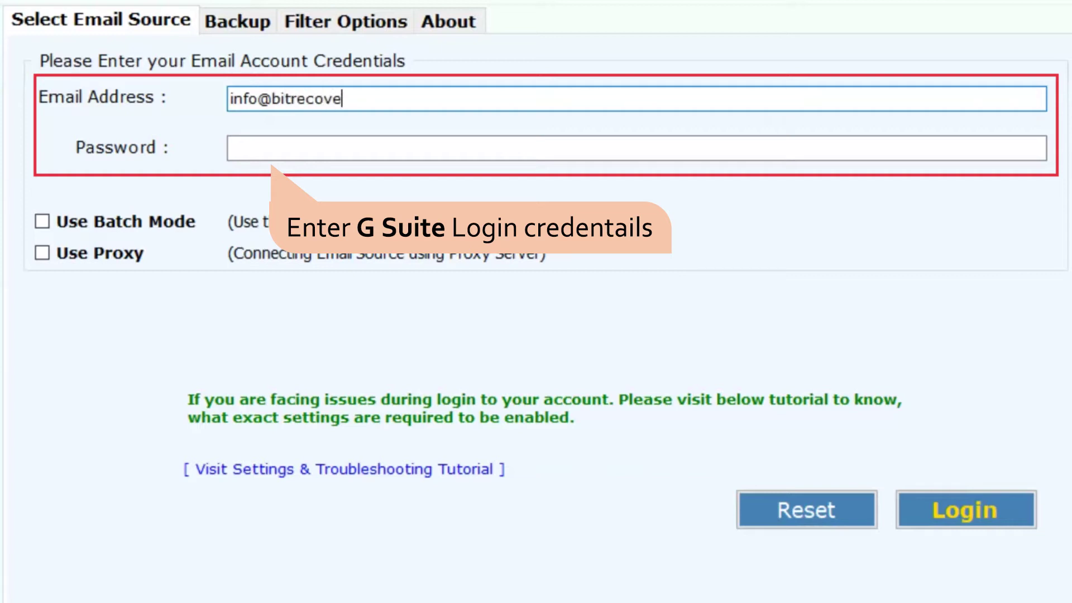
left_click(251, 148)
type("*********")
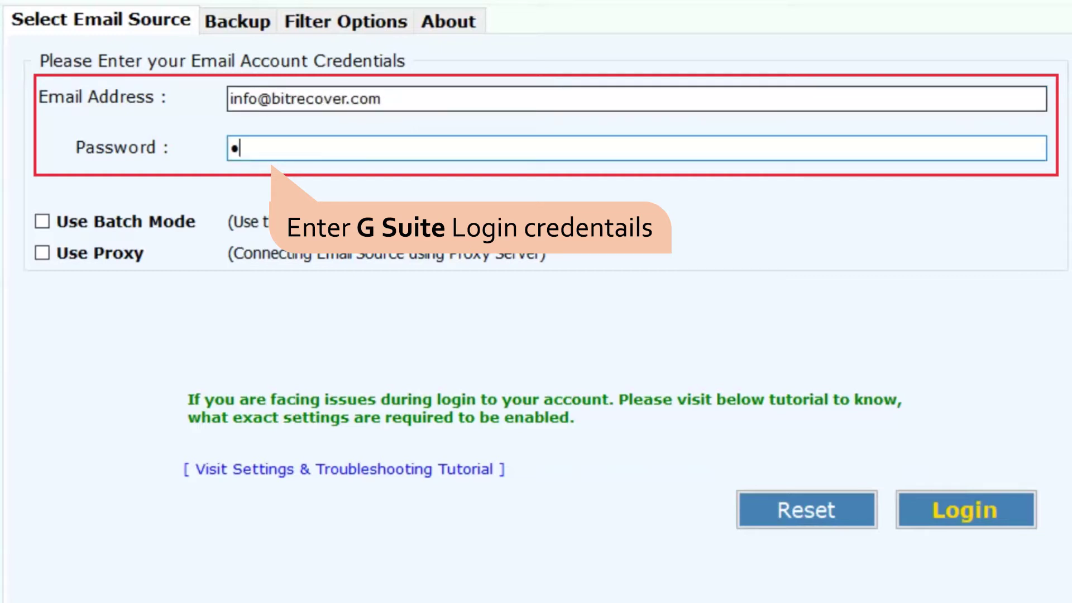
type("*")
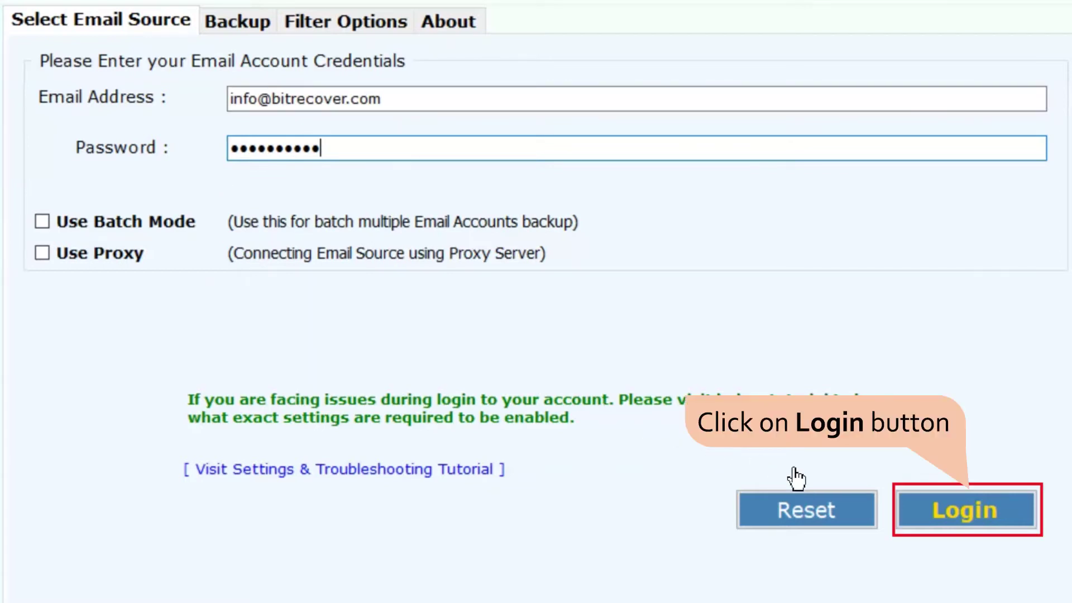
left_click(945, 519)
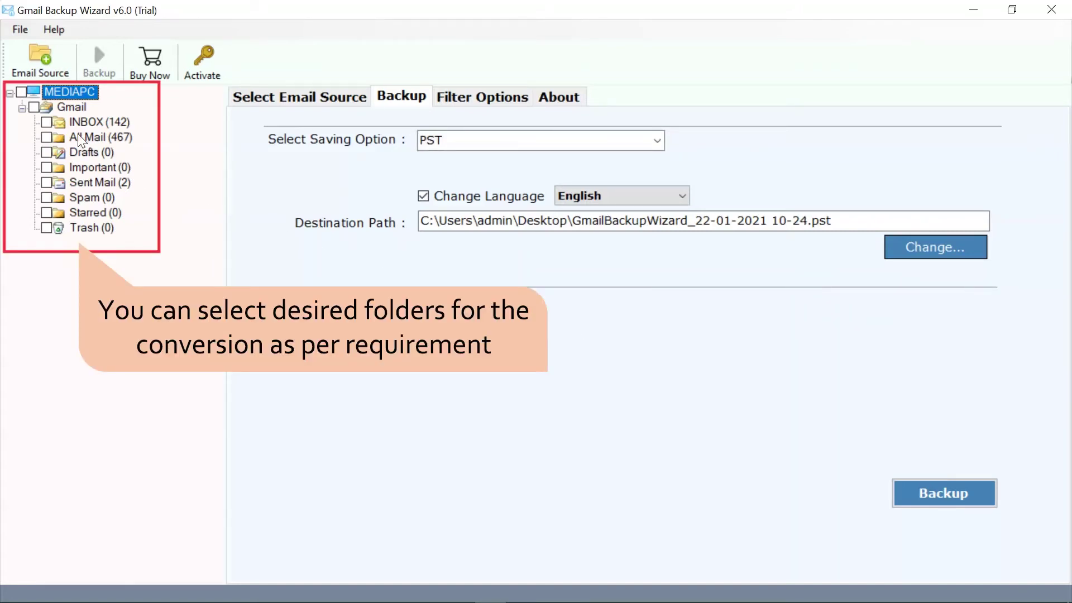
Tick the Gmail checkbox so every folder from INBOX to Trash is selected
left_click(34, 107)
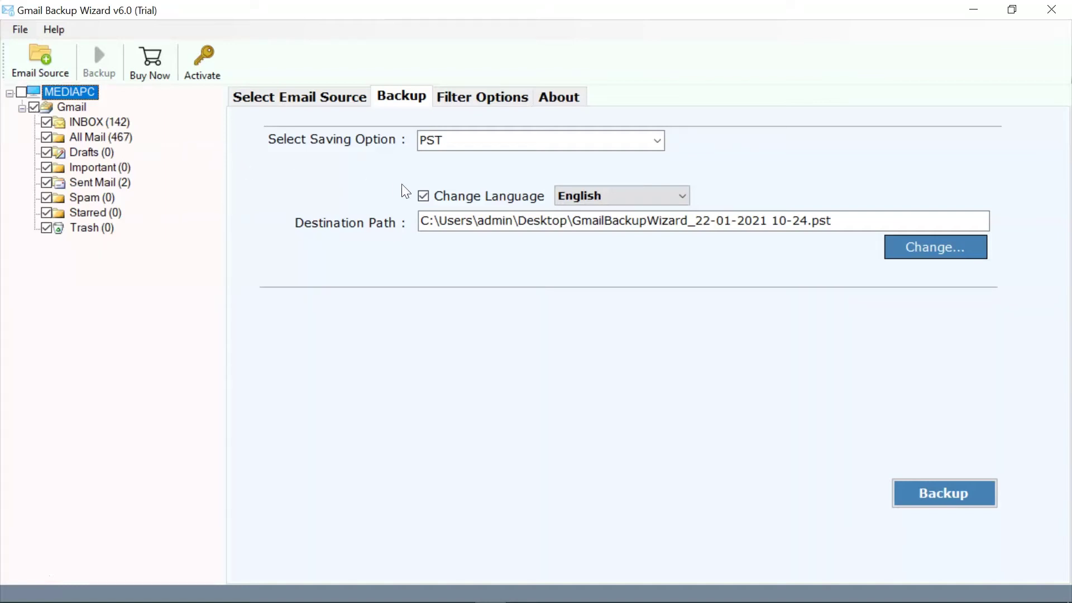
Show the Select Saving Option list scrolled down to the Gmail entry
left_click(656, 141)
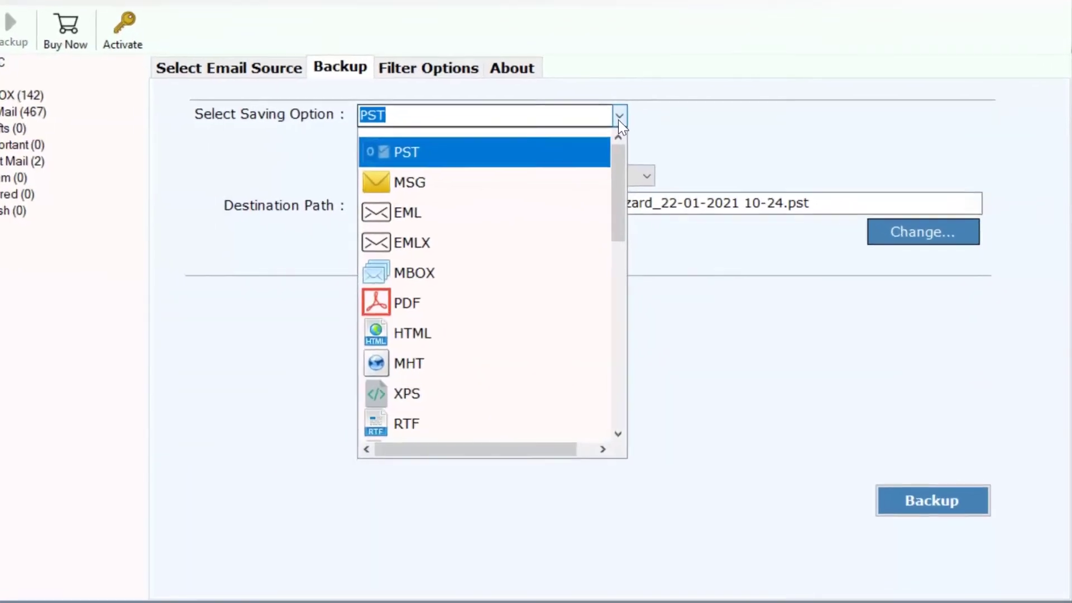
left_click_drag(550, 108, 553, 271)
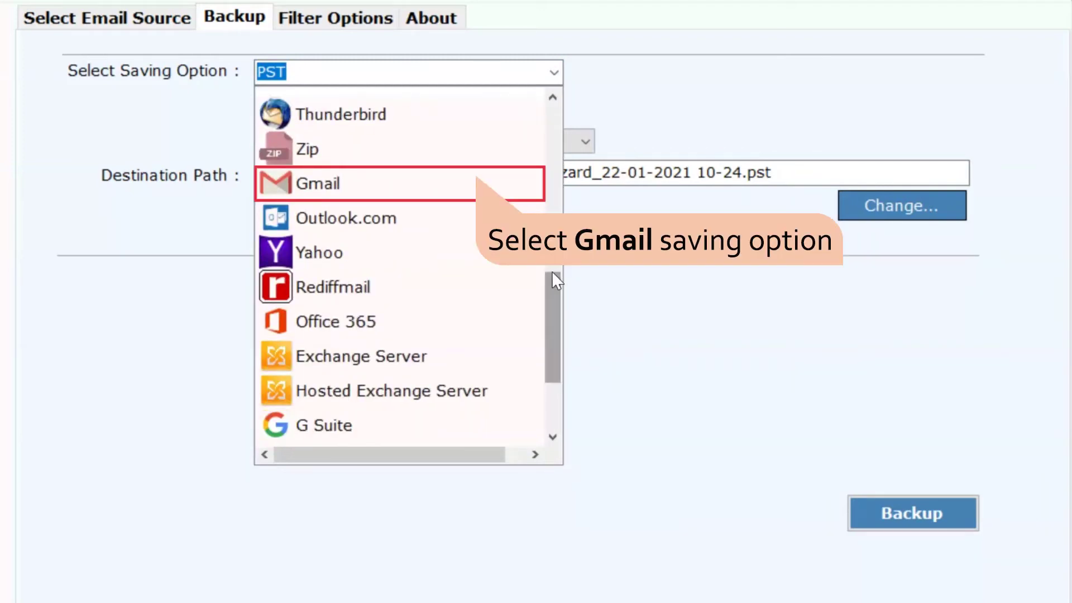
Choose Gmail as the saving option, leaving Advance Mode and default folders off, language English
left_click(340, 182)
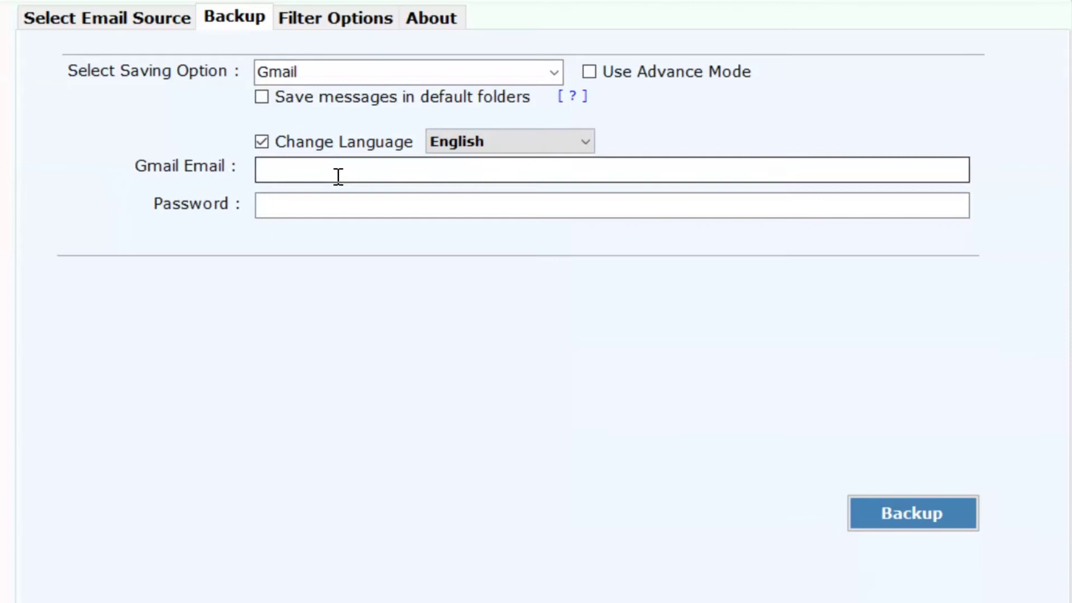
left_click(590, 73)
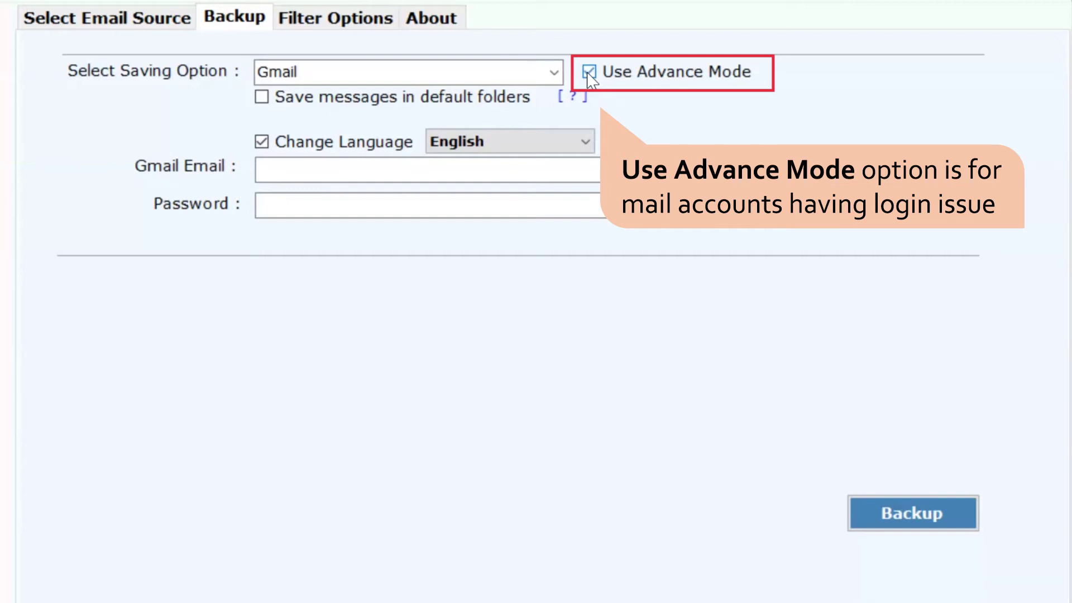
left_click(590, 74)
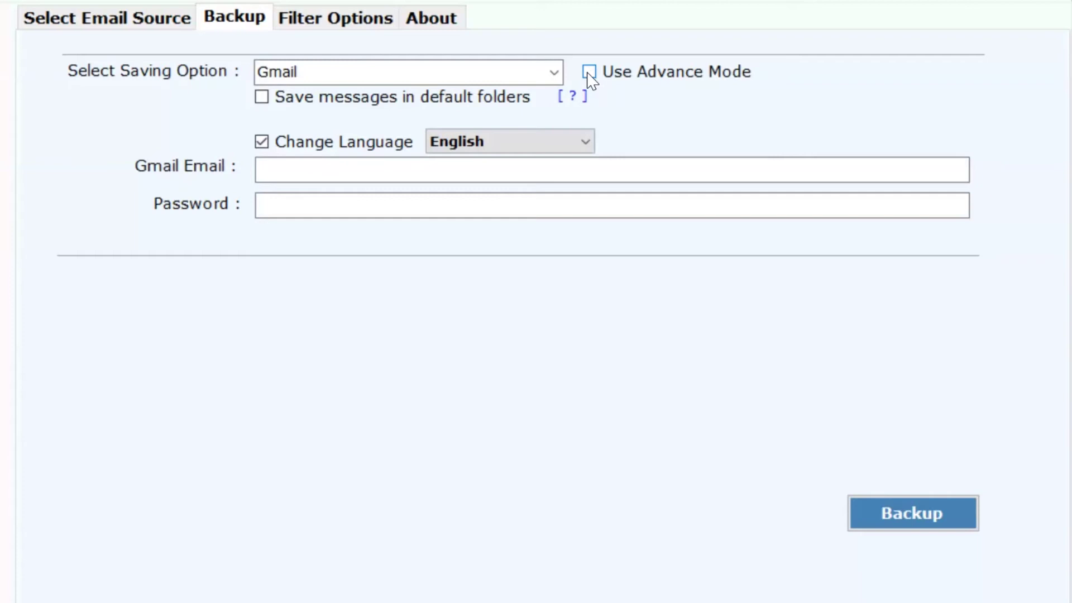
left_click(262, 98)
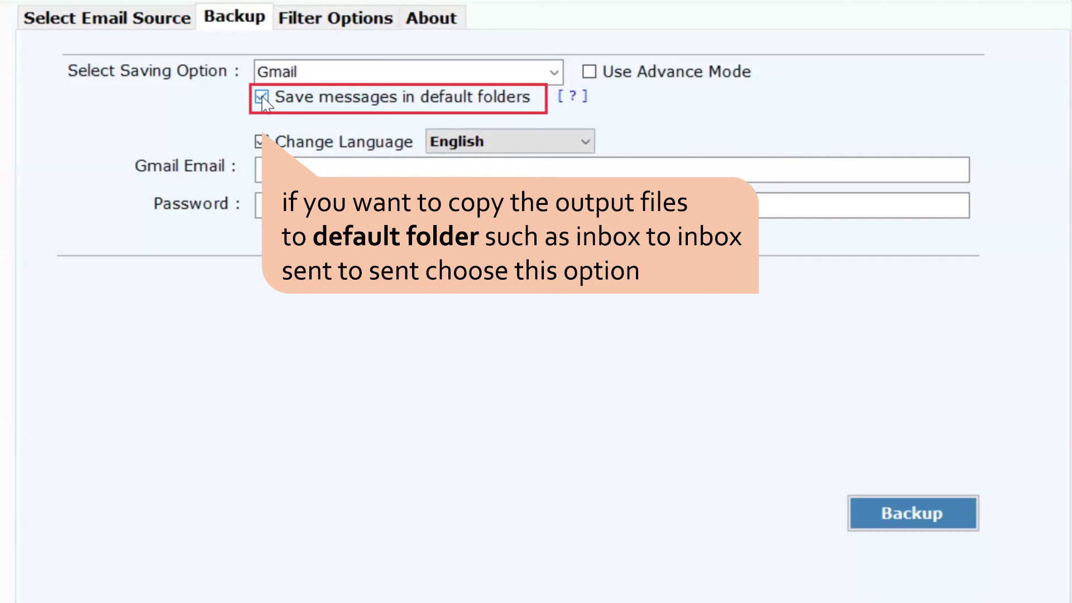
left_click(261, 97)
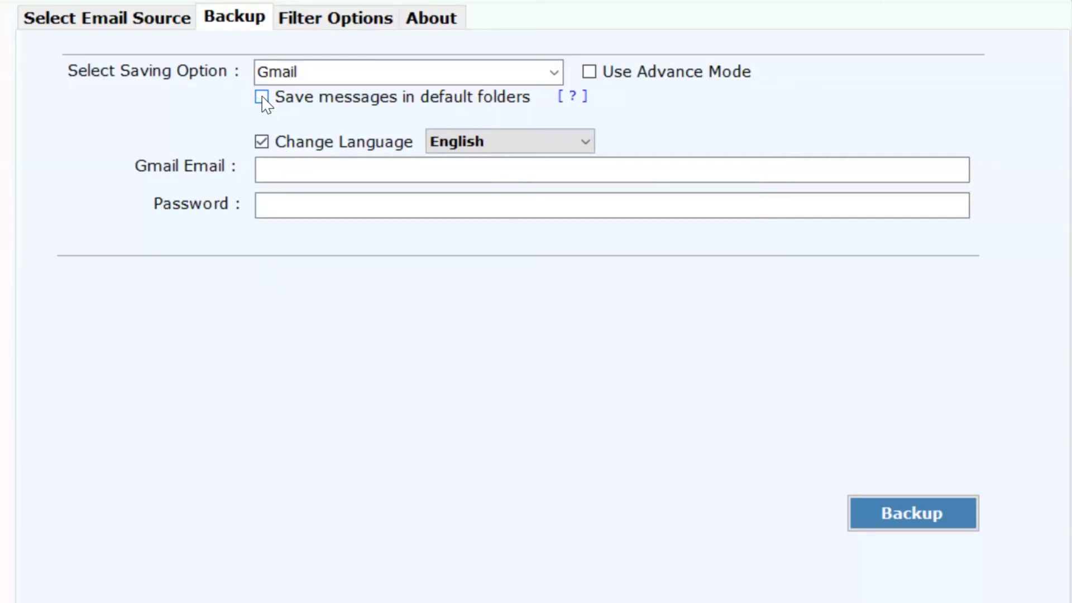
left_click(583, 143)
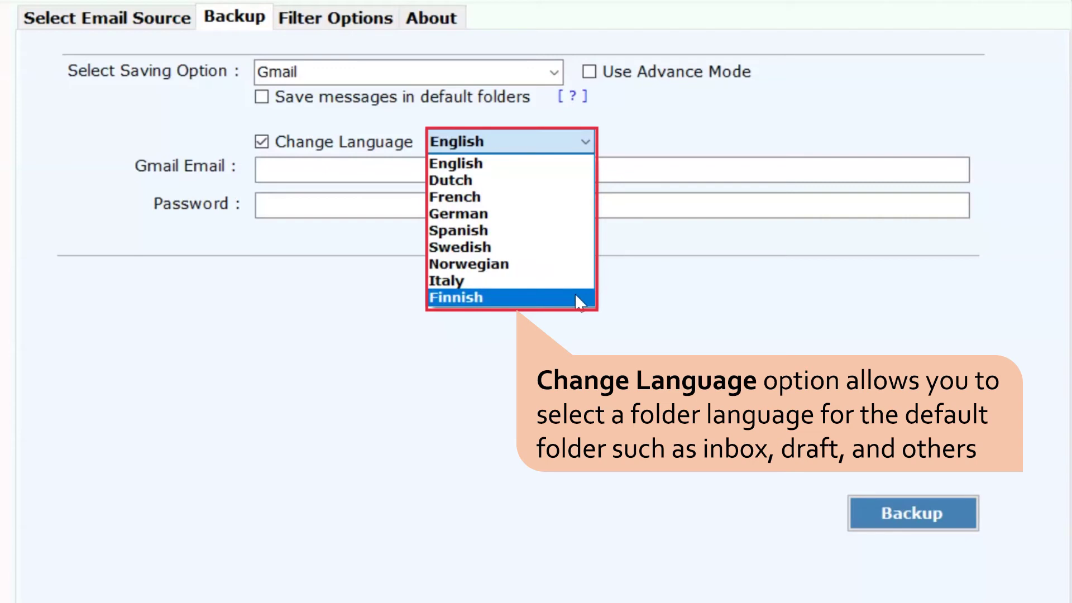
left_click(563, 163)
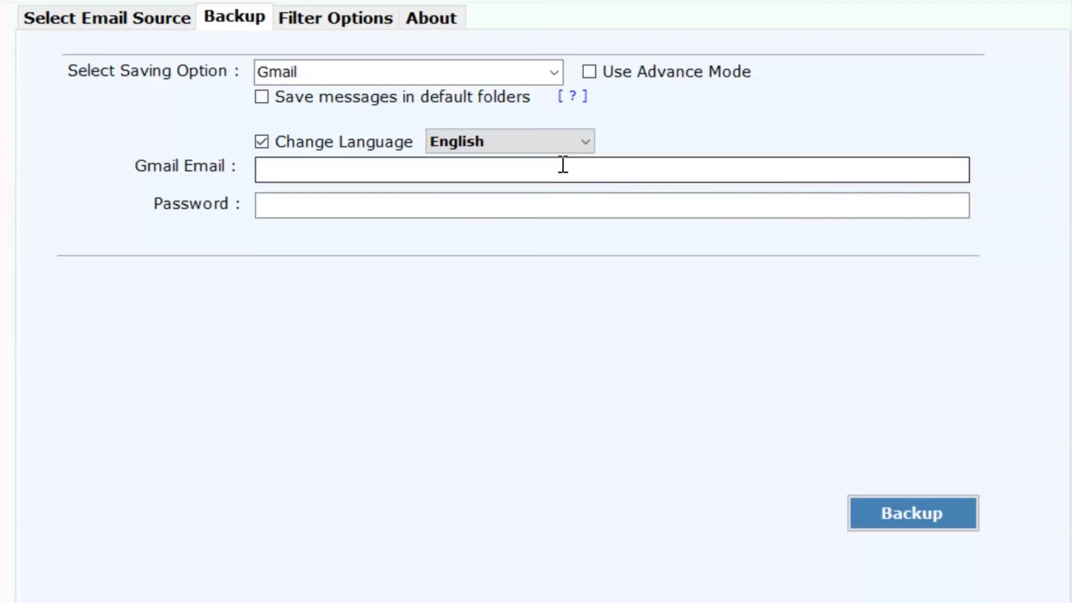
Enter the destination Gmail account's e-mail address and password
left_click(265, 168)
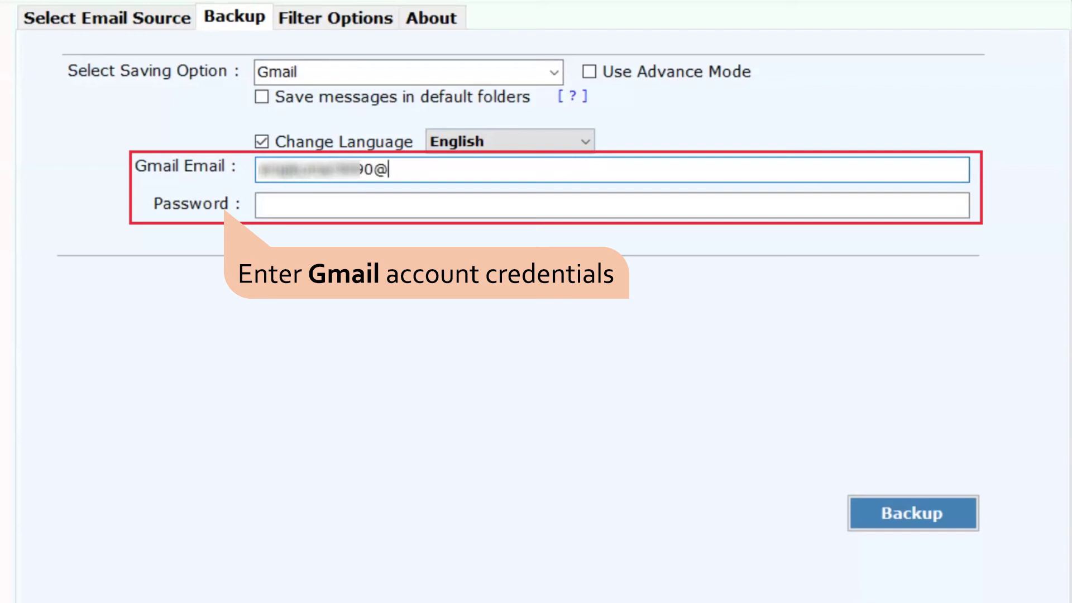
key("Tab")
type("*********")
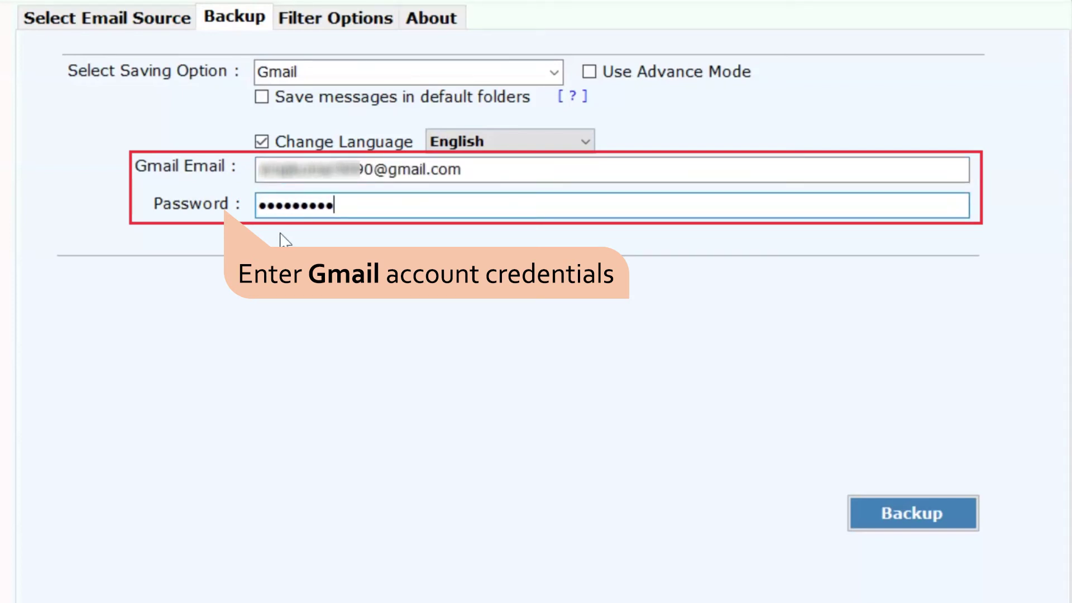
Show Filter Options with Use Advance Settings for Selective Backup left unticked
left_click(322, 26)
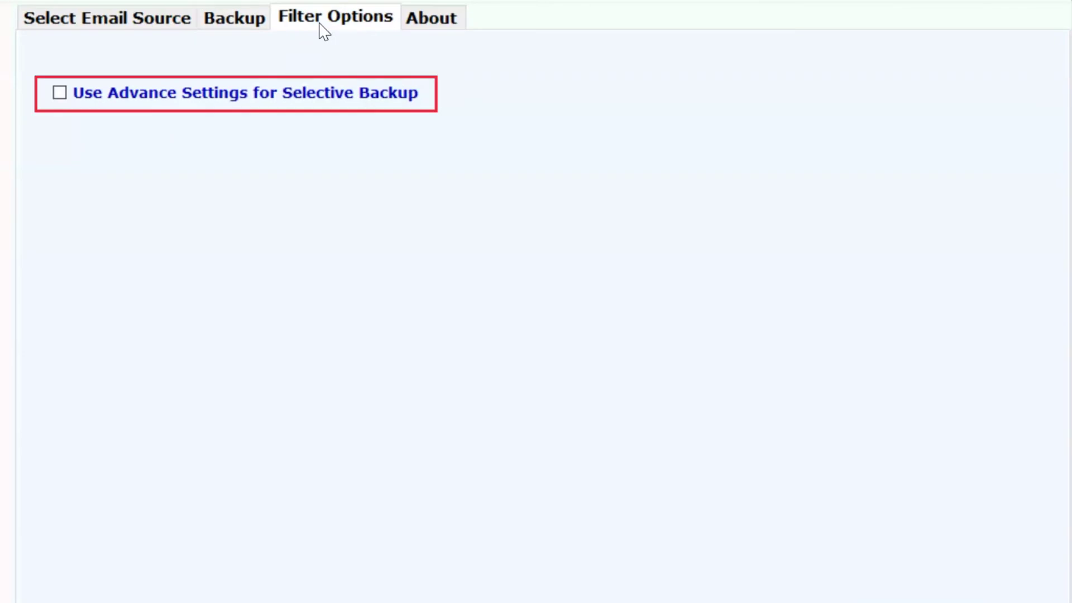
left_click(60, 93)
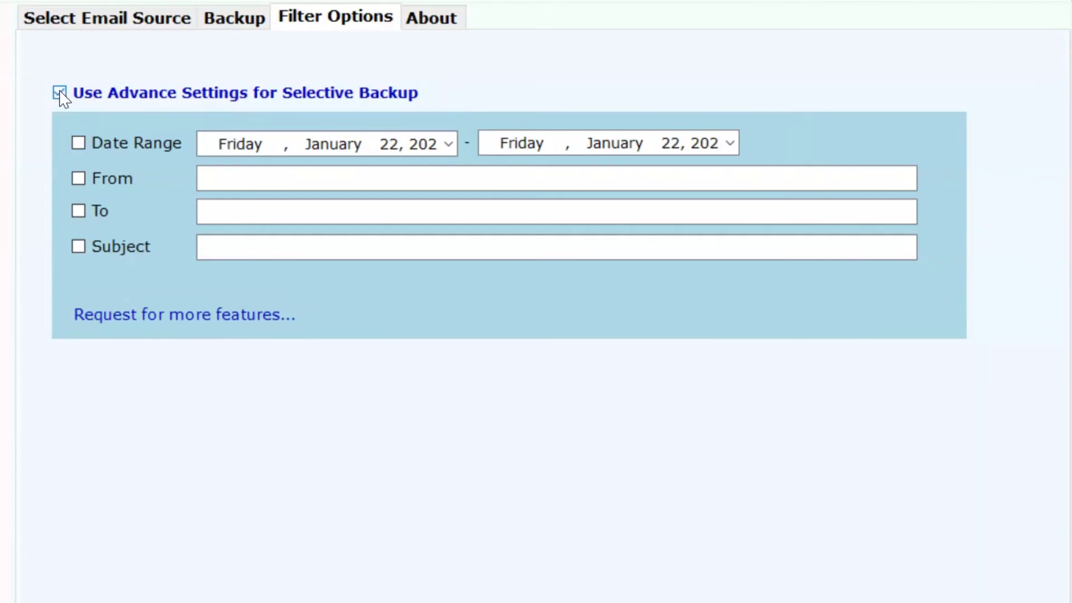
left_click(61, 93)
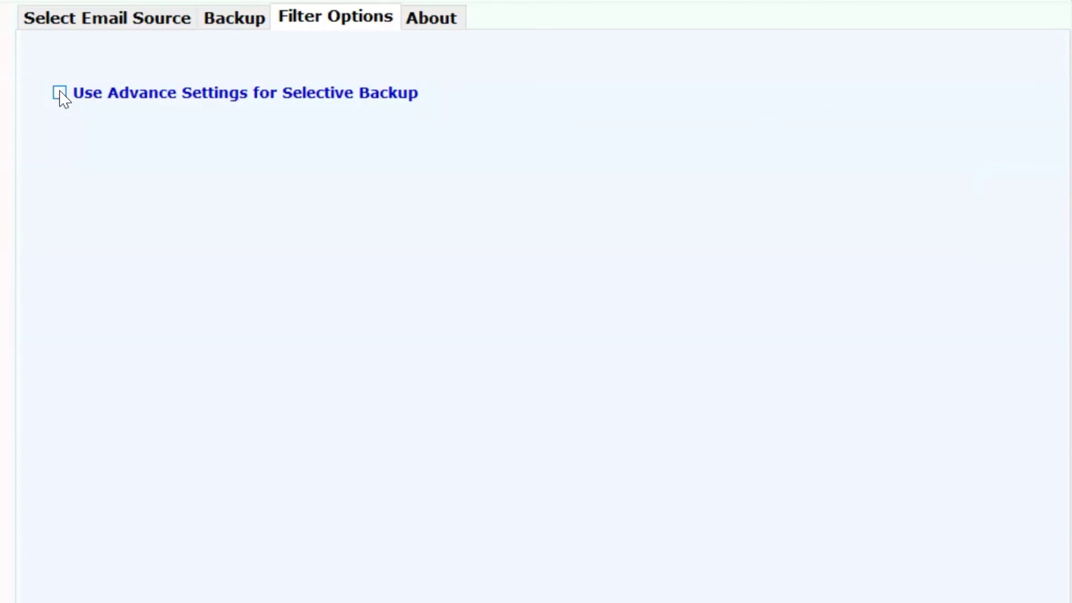
Run the backup from the Backup tab and dismiss the completion and trial-edition messages
left_click(229, 23)
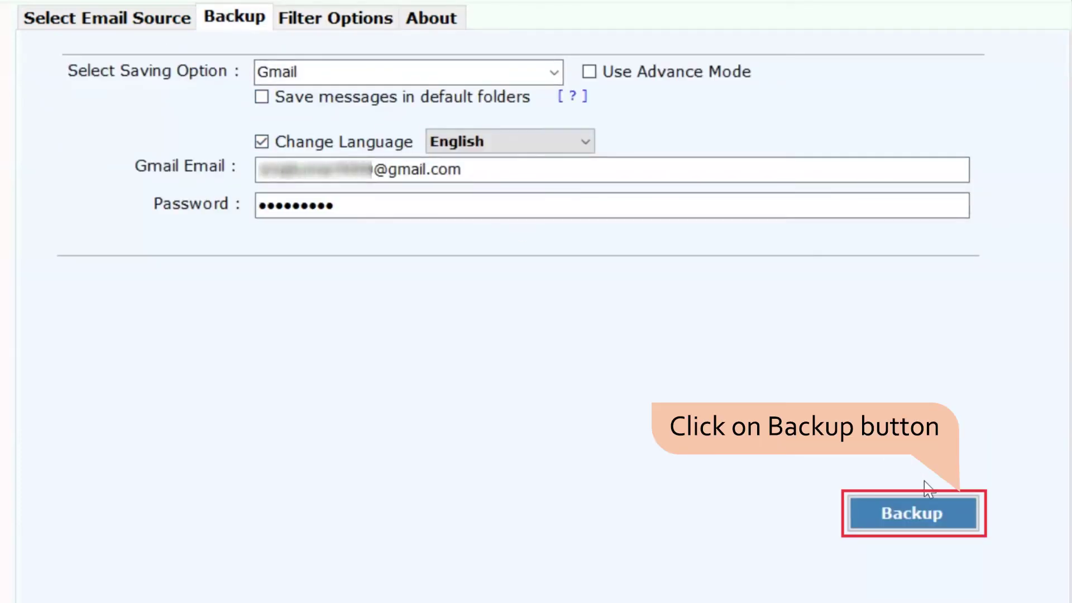
left_click(954, 513)
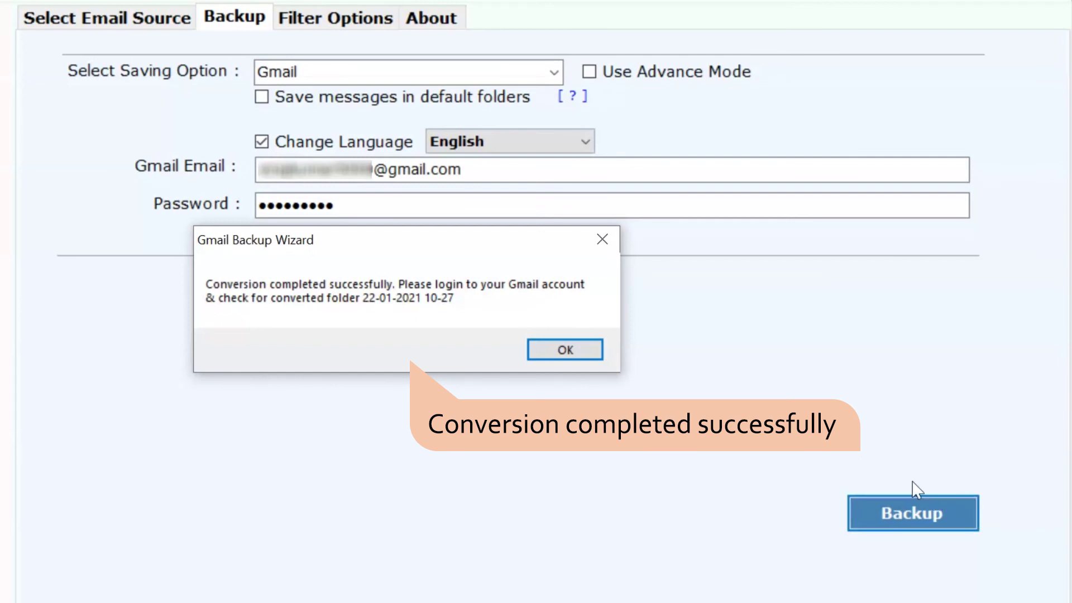
left_click(565, 350)
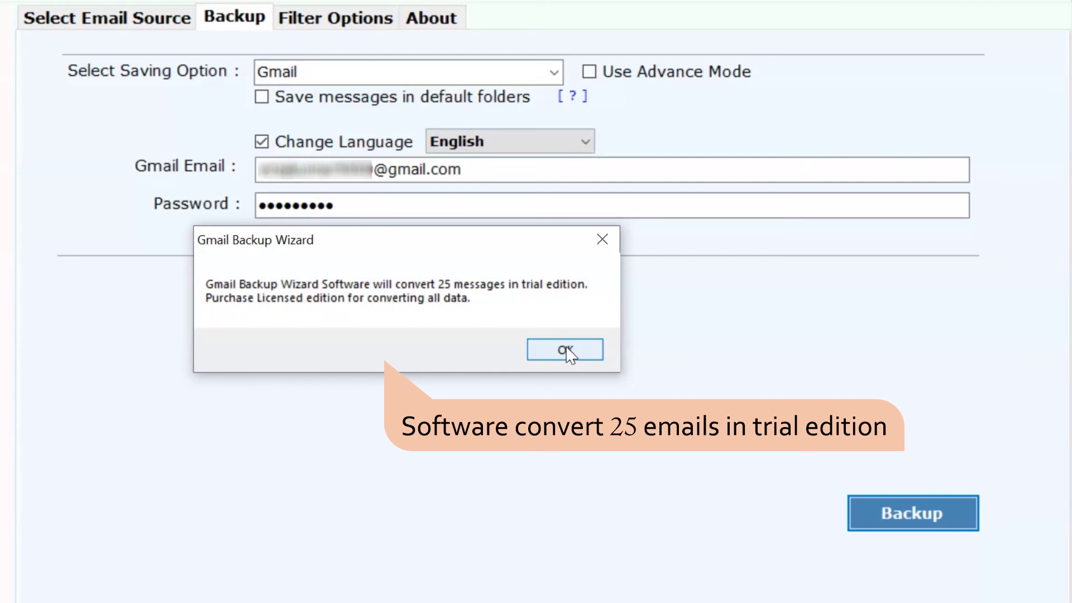
left_click(565, 350)
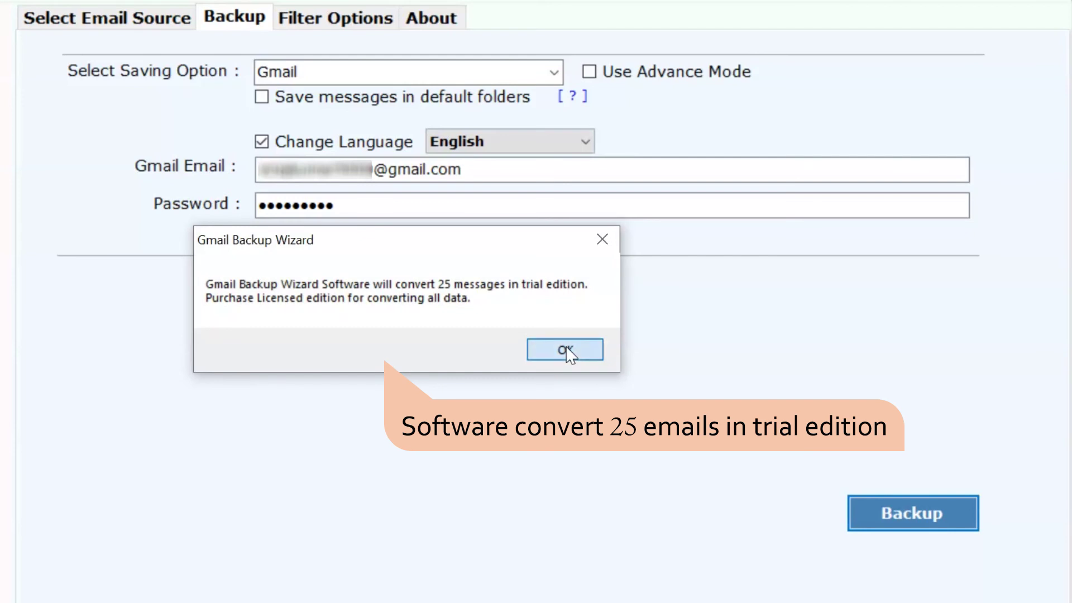
left_click(565, 350)
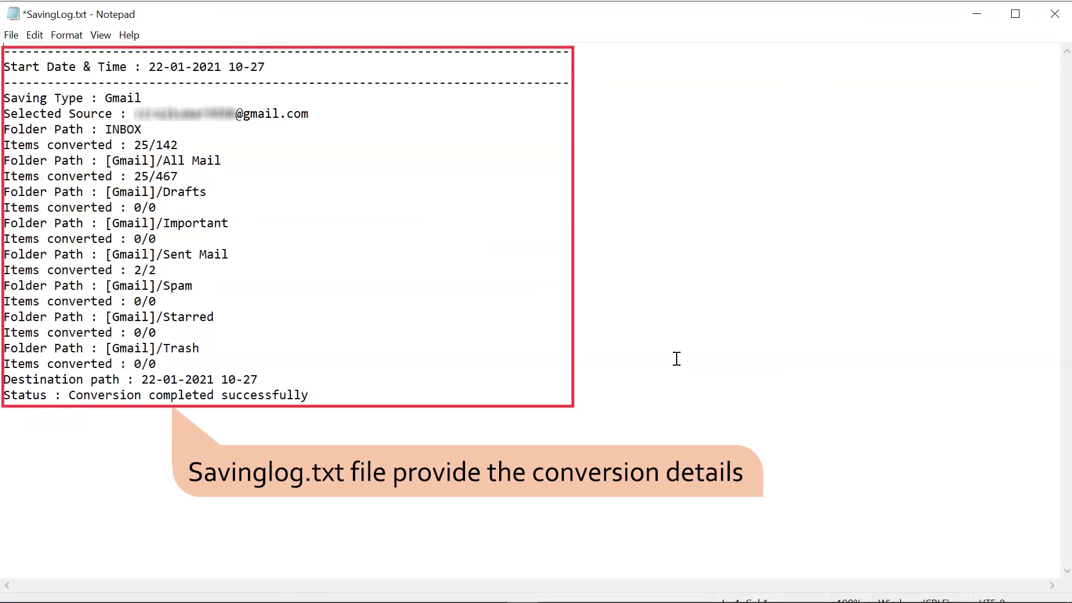
Minimise the SavingLog.txt Notepad window after reading the conversion summary
left_click(976, 14)
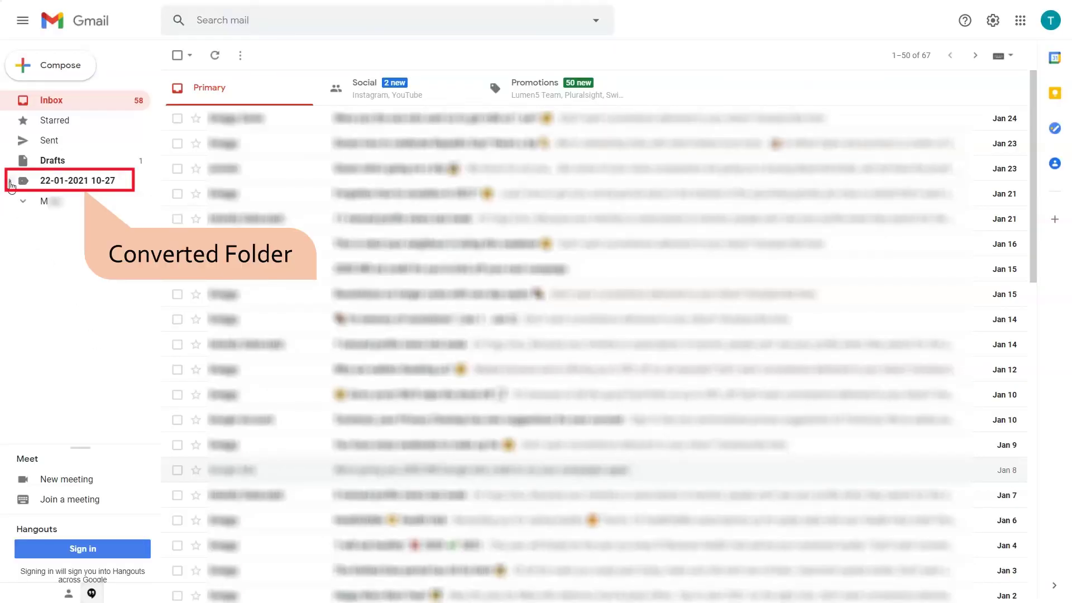
left_click(10, 181)
left_click(18, 201)
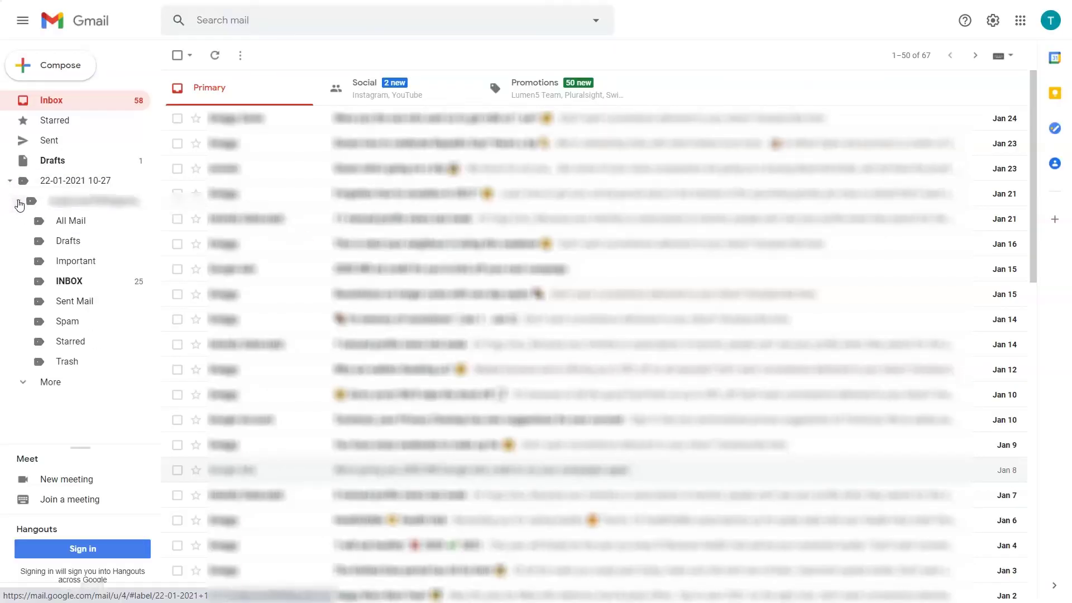
left_click(60, 282)
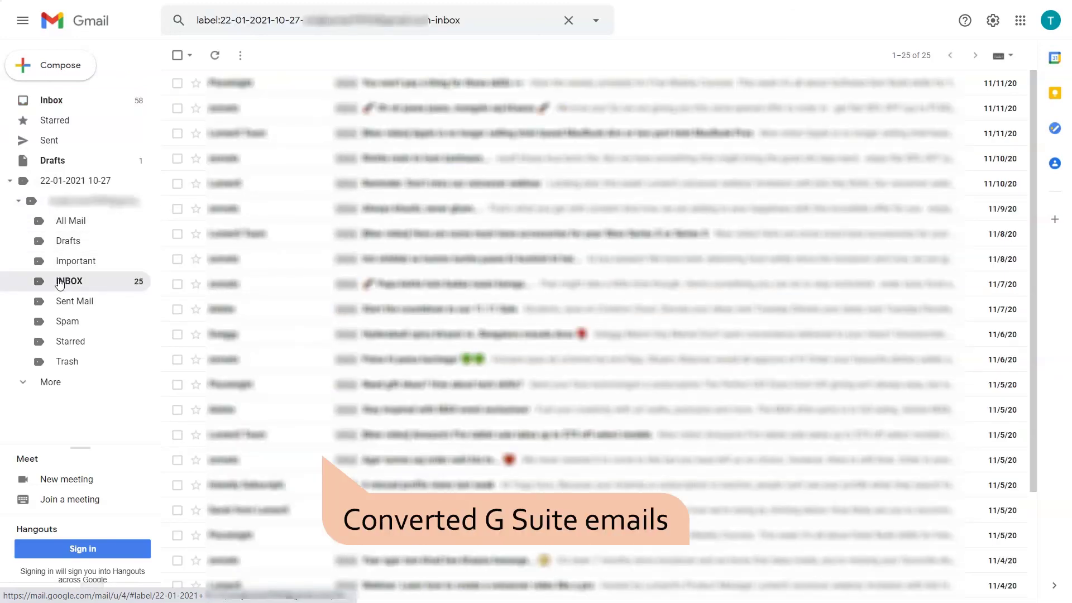
left_click(74, 307)
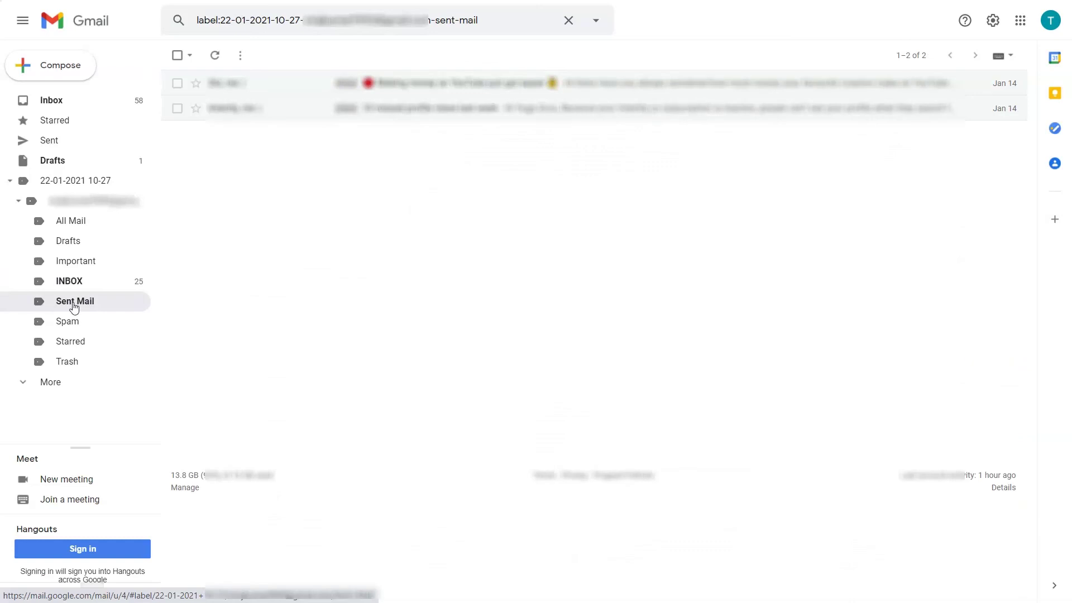